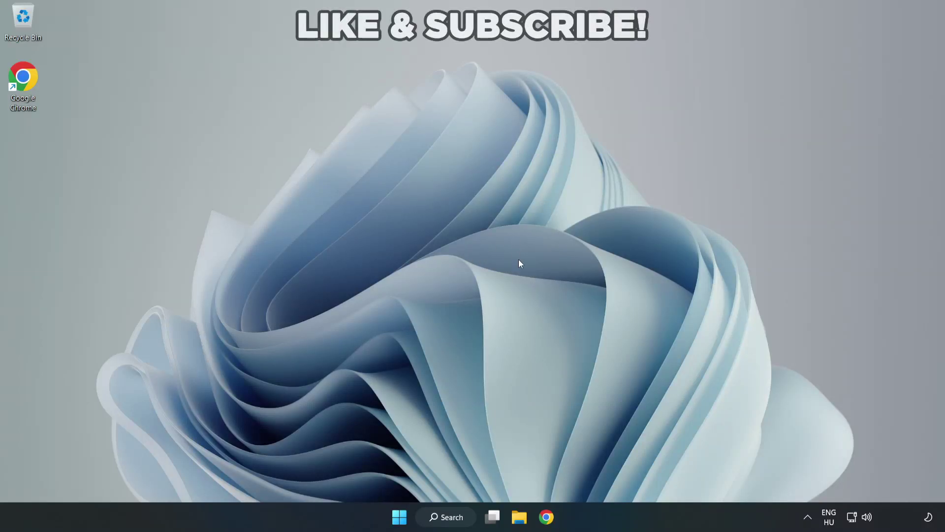
# Step: Switch the sound output from CABLE Input to Speakers (High Definition Audio Device) in Quick Settings
pyautogui.click(868, 519)
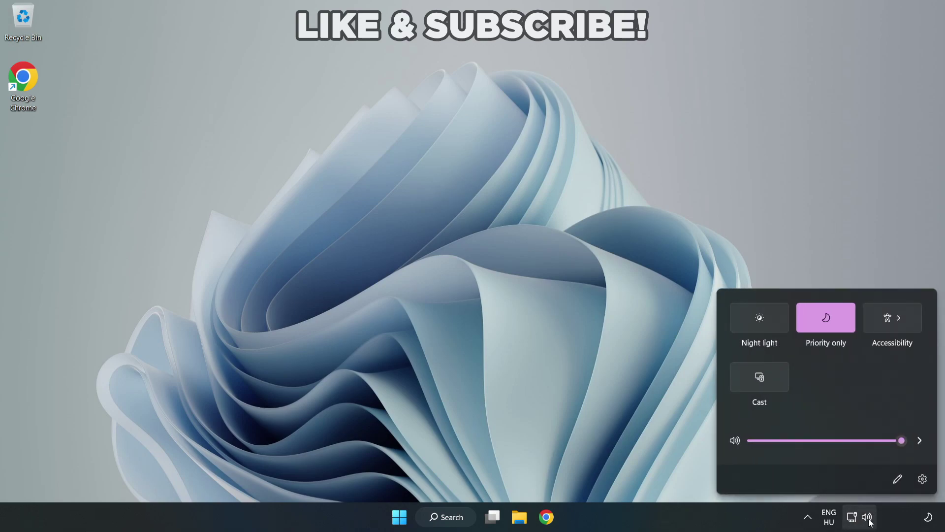
pyautogui.click(918, 442)
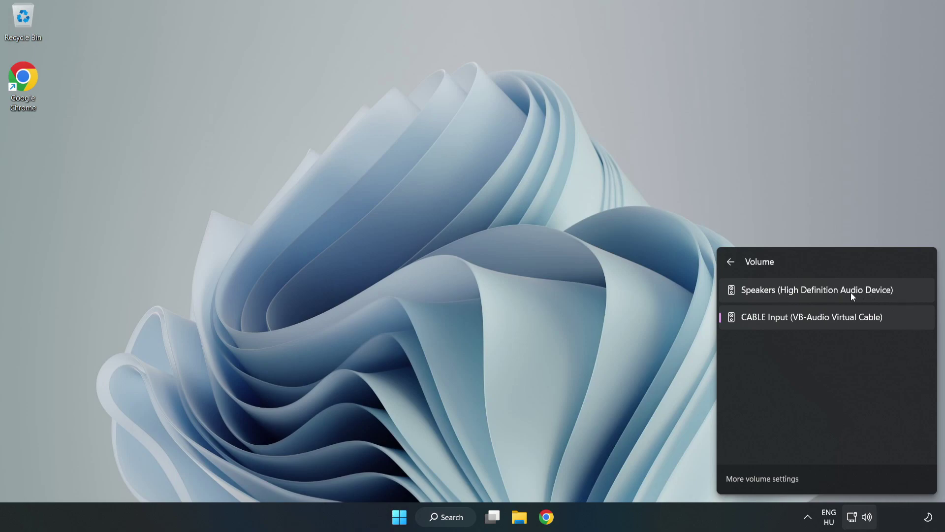
pyautogui.click(912, 294)
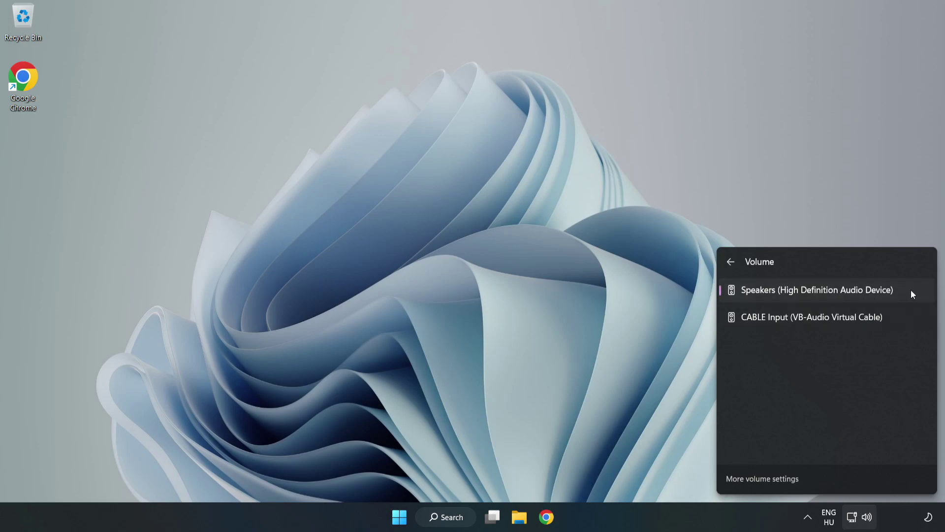
pyautogui.click(458, 254)
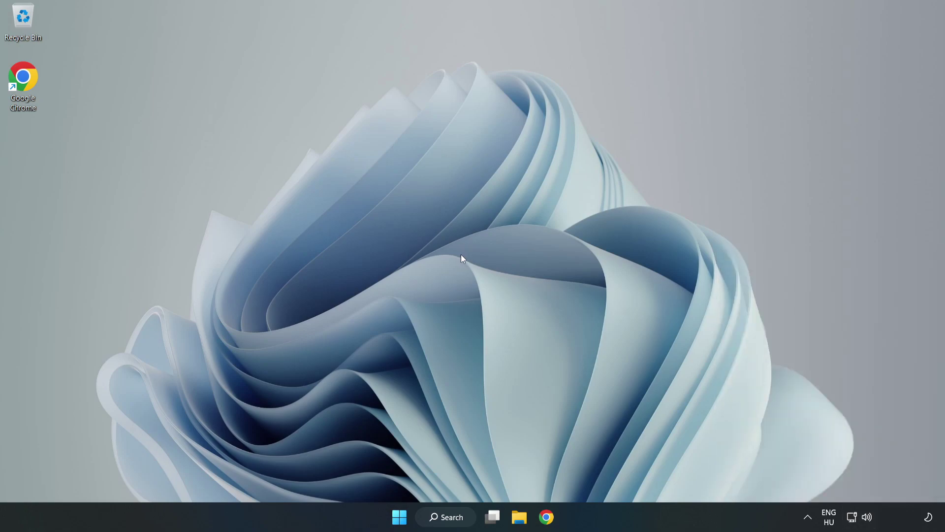
# Step: Reset sound devices and app volumes to recommended defaults in the Volume mixer, then close Settings
pyautogui.rightClick(868, 518)
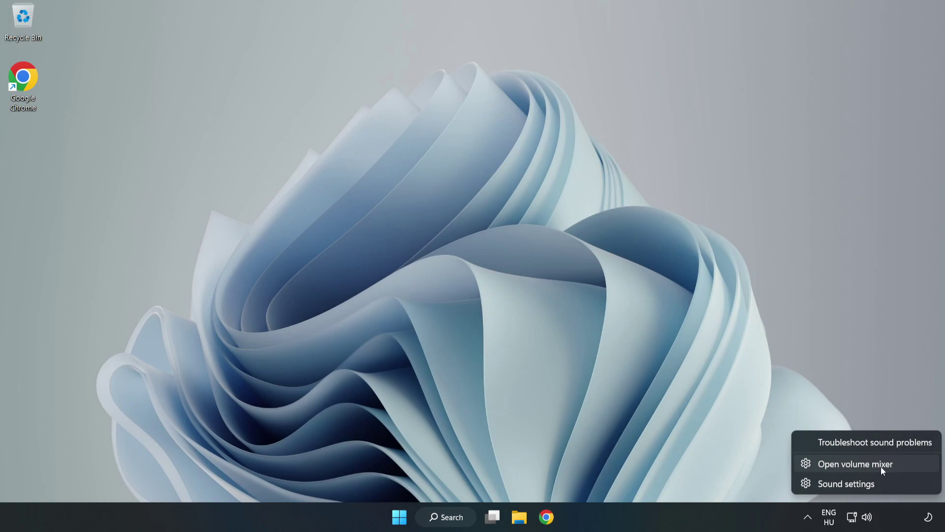
pyautogui.click(907, 466)
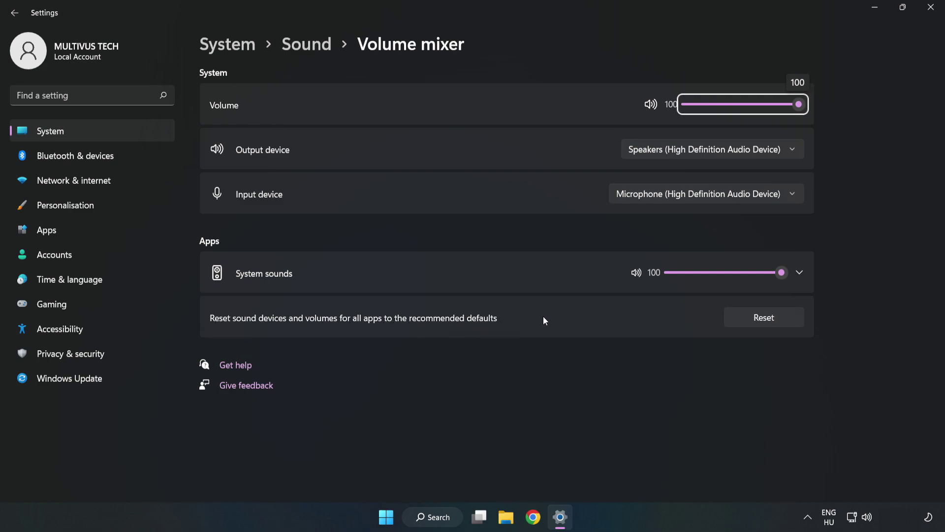
pyautogui.click(775, 325)
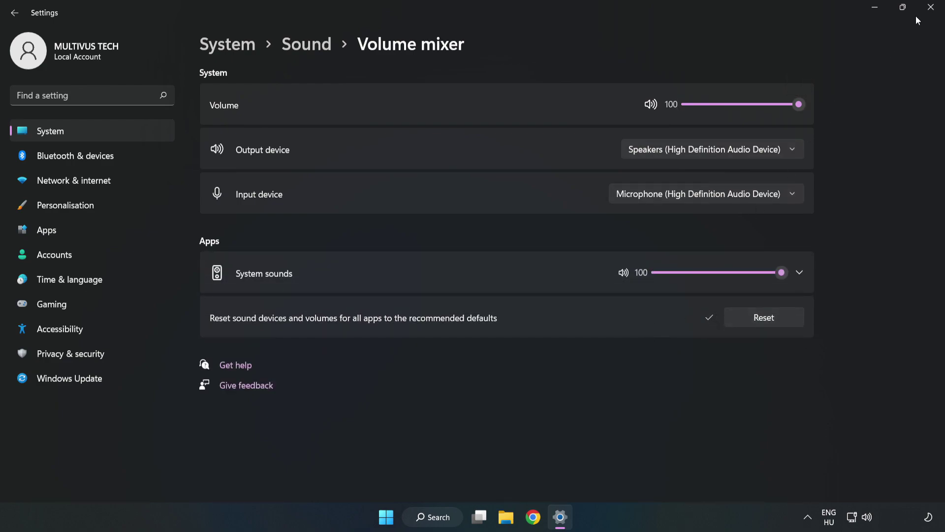
pyautogui.click(930, 11)
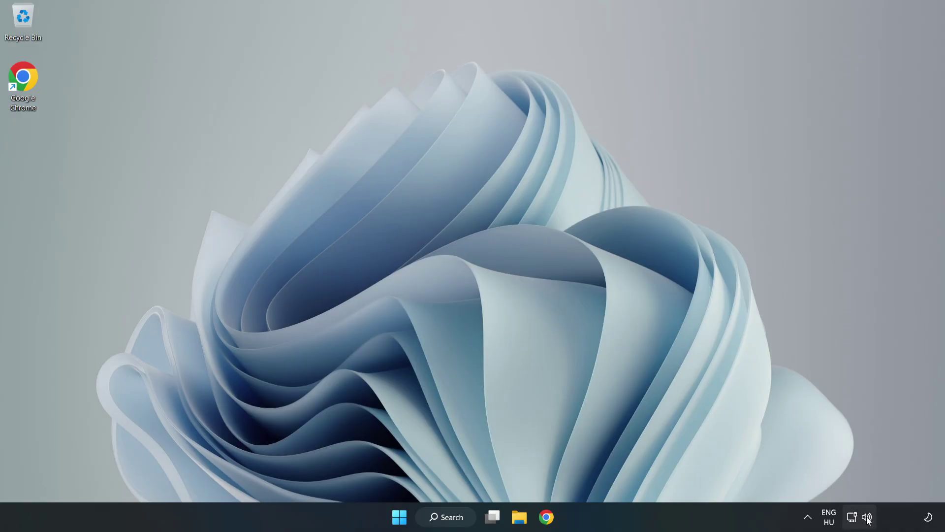
# Step: Open System > Sound settings from the speaker icon and scroll down to the Advanced section
pyautogui.rightClick(867, 516)
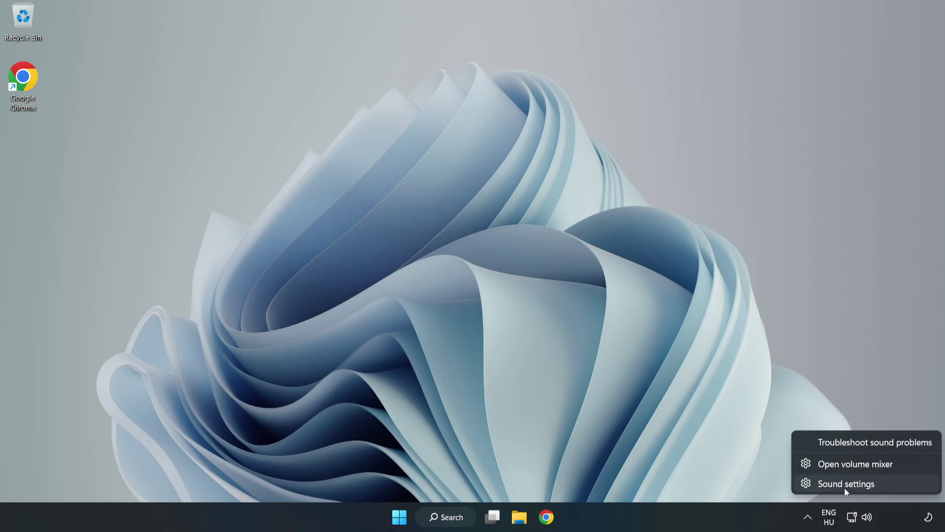
pyautogui.click(881, 485)
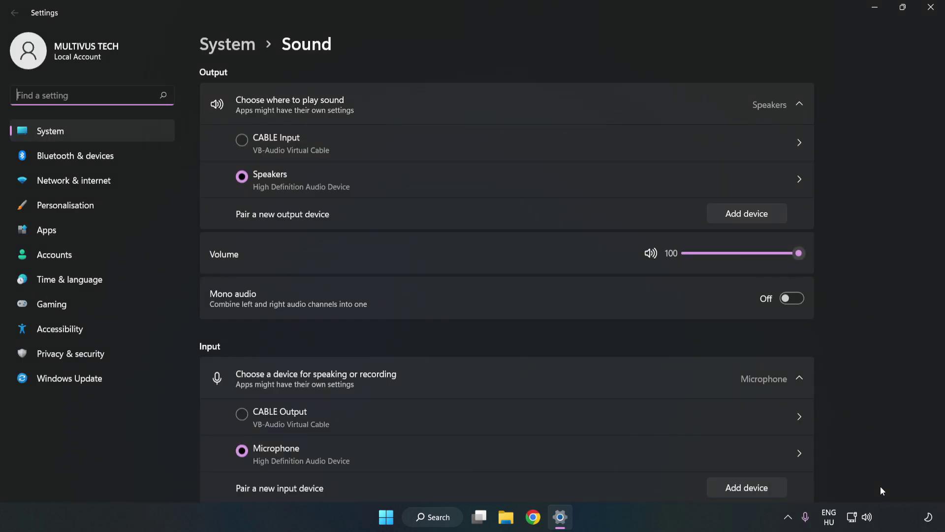
pyautogui.moveTo(800, 254); pyautogui.dragTo(839, 271)
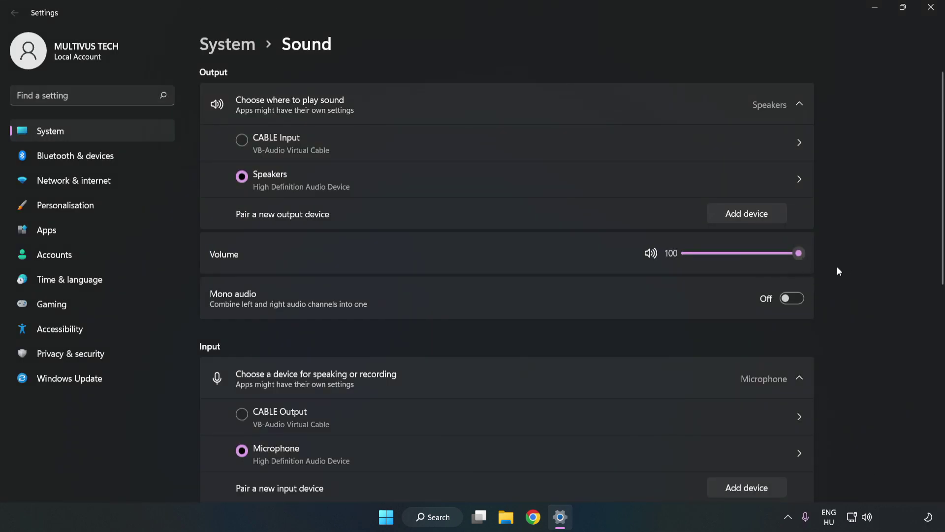
pyautogui.scroll(-6, 921, 239)
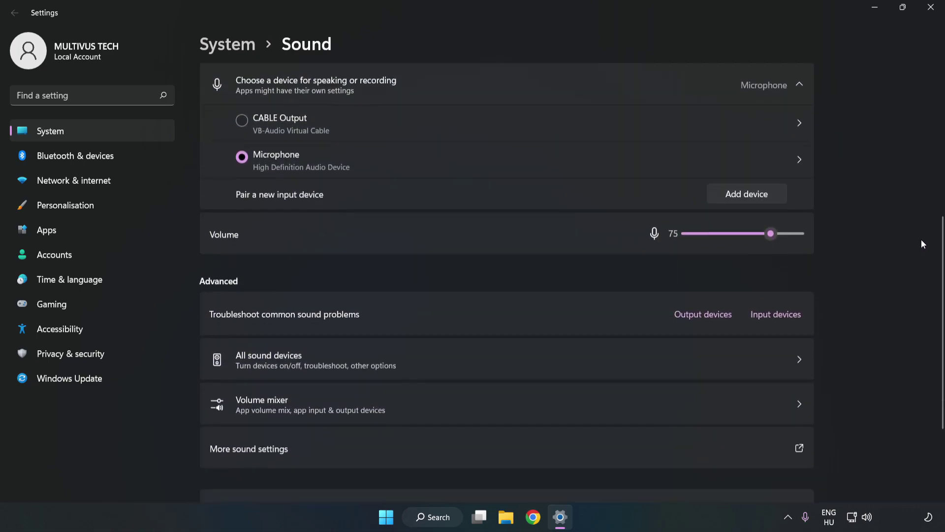
pyautogui.scroll(-2, 920, 242)
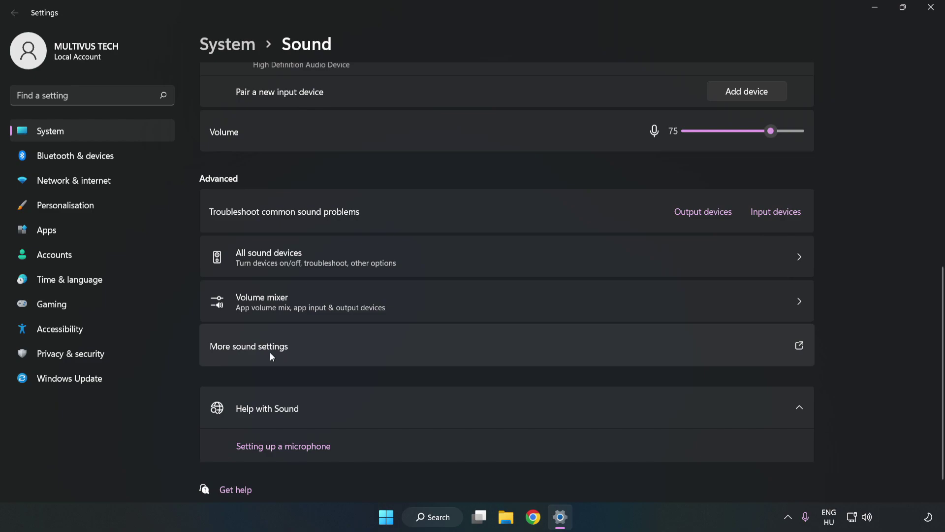
# Step: In the Playback list, disable CABLE Input and bring up the actions for Speakers
pyautogui.click(411, 353)
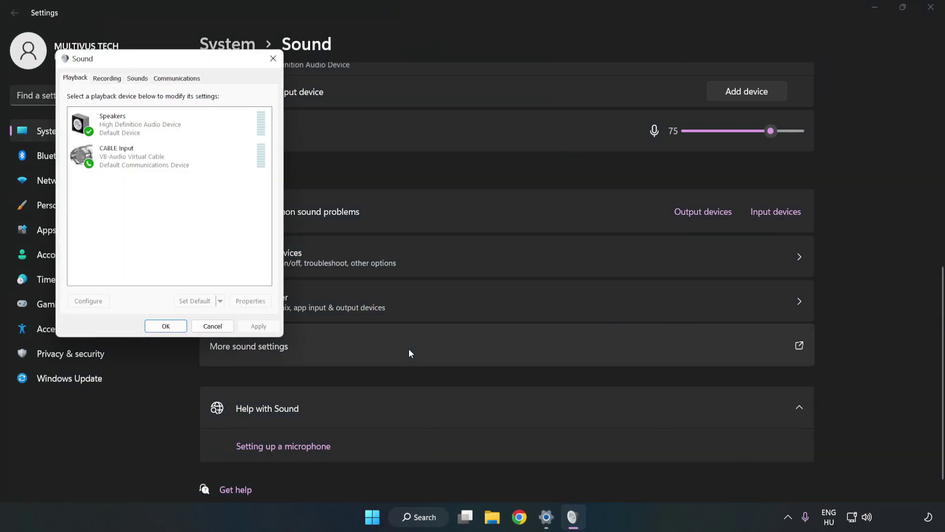
pyautogui.moveTo(199, 64); pyautogui.dragTo(488, 124)
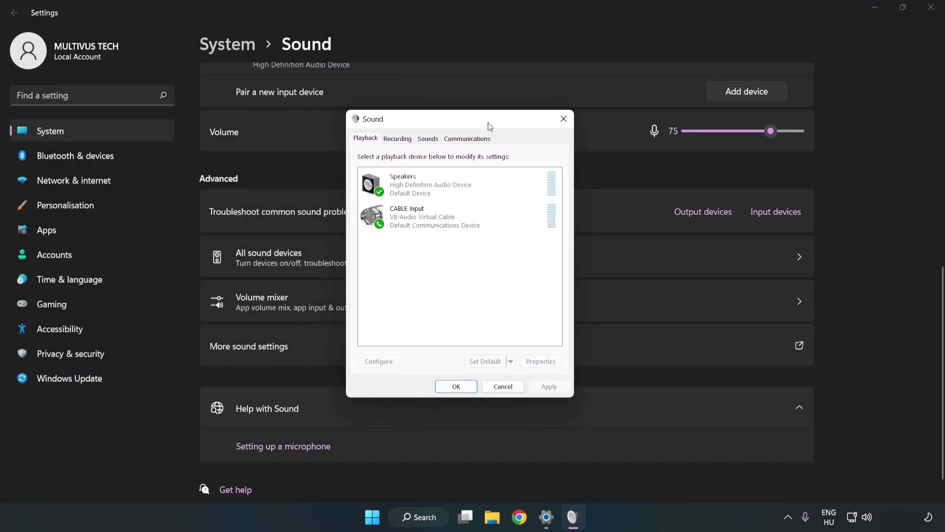
pyautogui.click(477, 214)
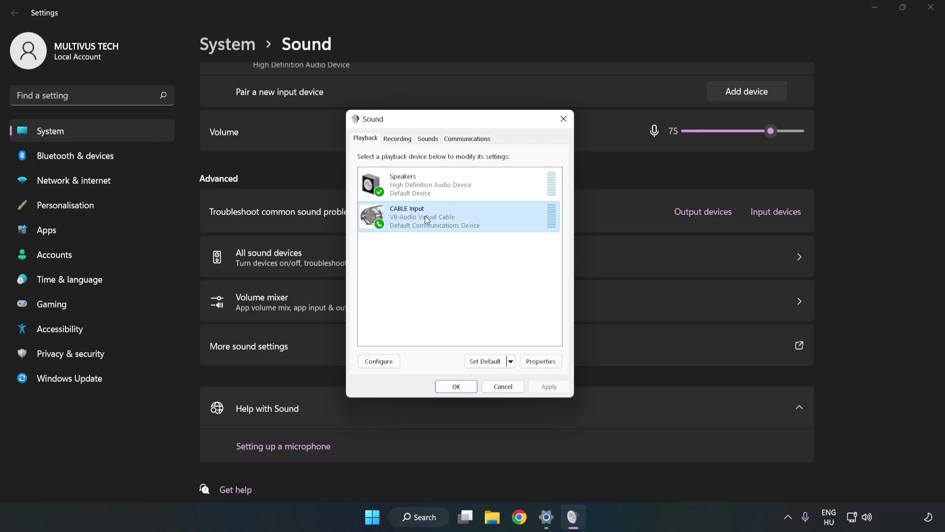
pyautogui.rightClick(474, 218)
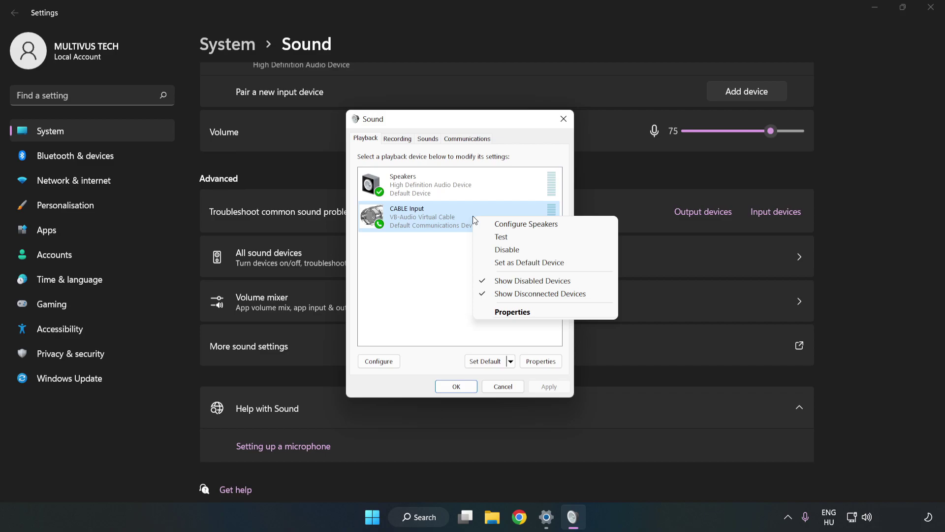
pyautogui.click(530, 249)
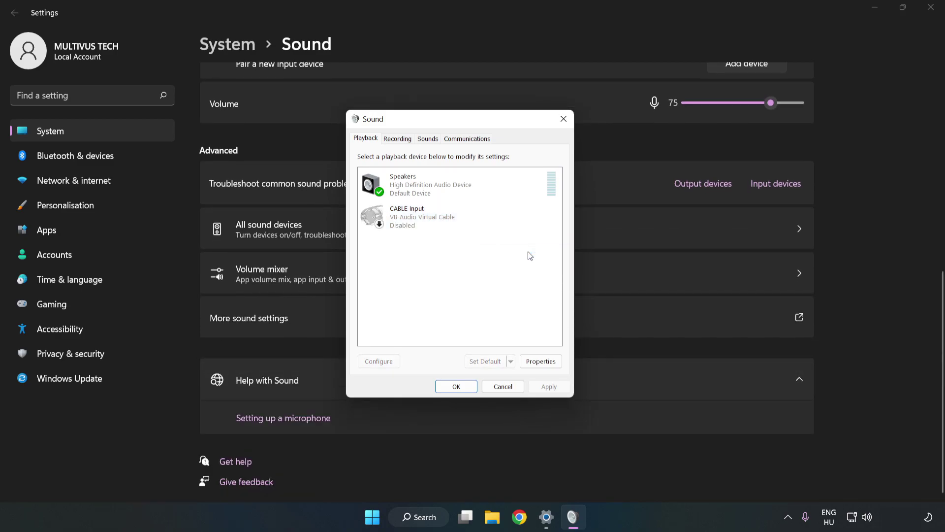
pyautogui.click(409, 200)
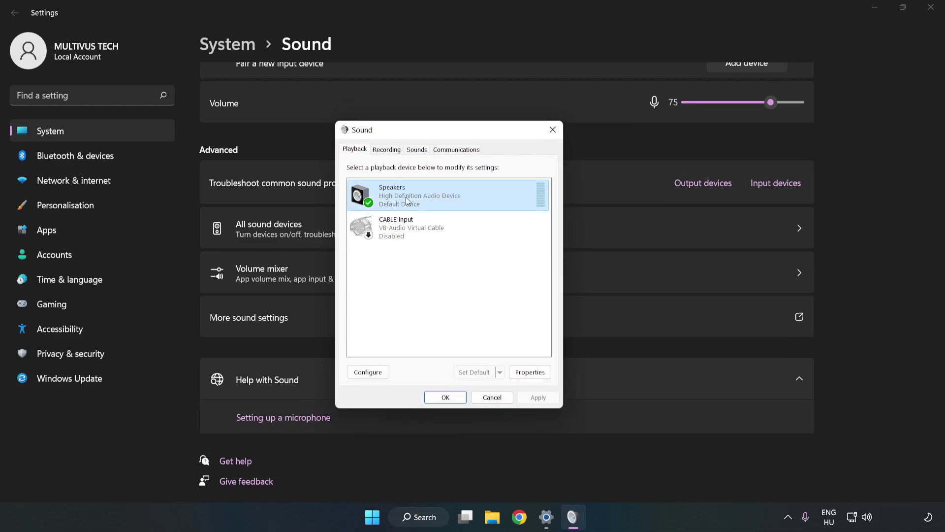
pyautogui.rightClick(482, 194)
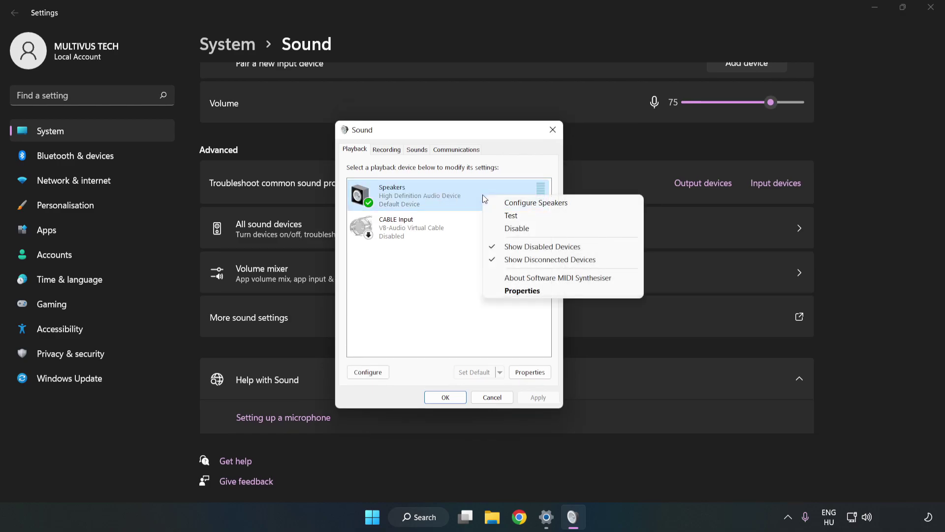
# Step: Set up Speakers as 7.1 Surround with all optional and full-range speakers kept selected
pyautogui.click(537, 203)
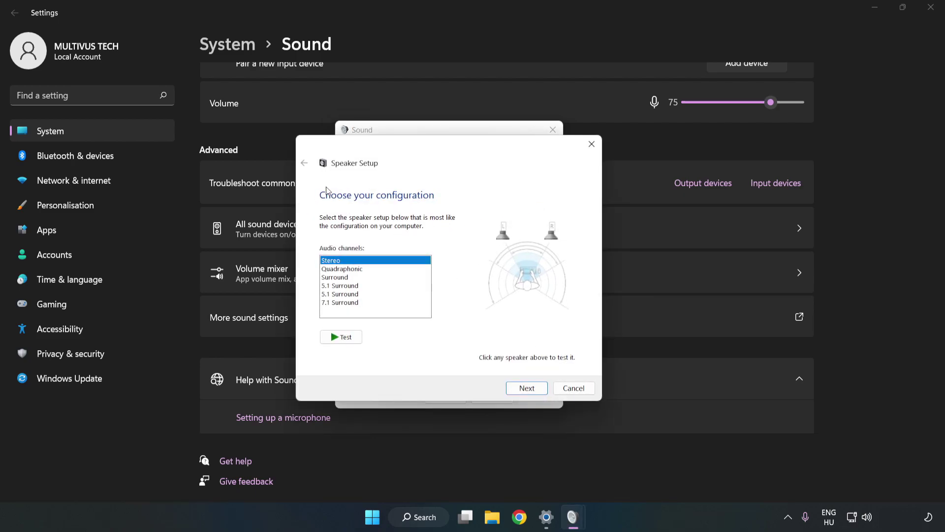
pyautogui.click(350, 270)
pyautogui.click(349, 304)
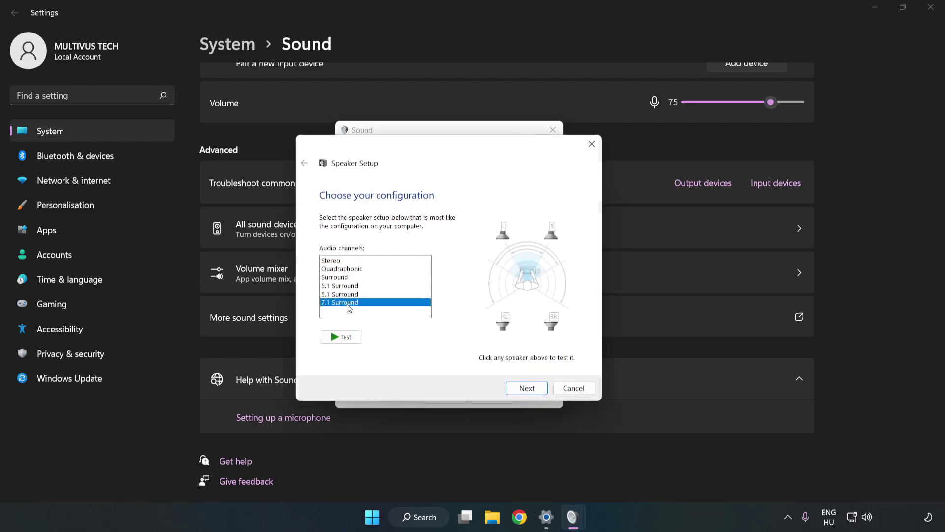
pyautogui.click(526, 389)
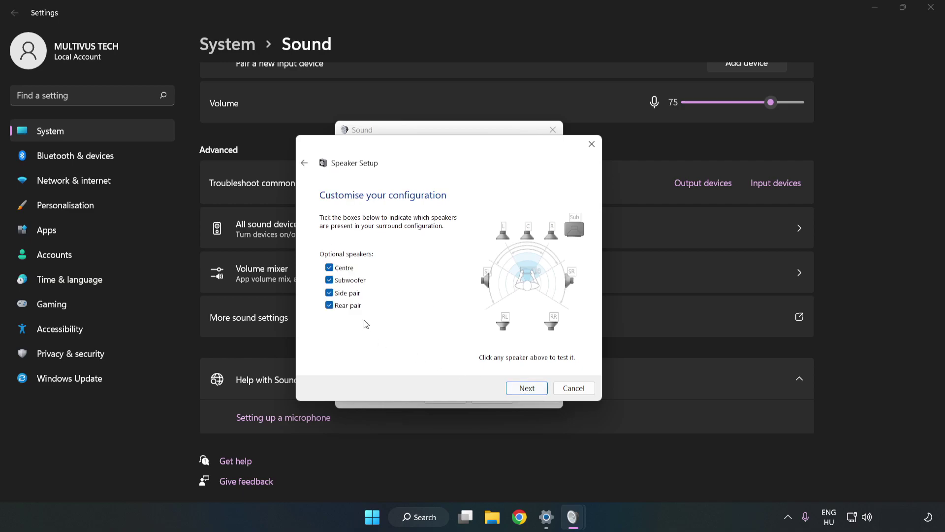
pyautogui.click(525, 388)
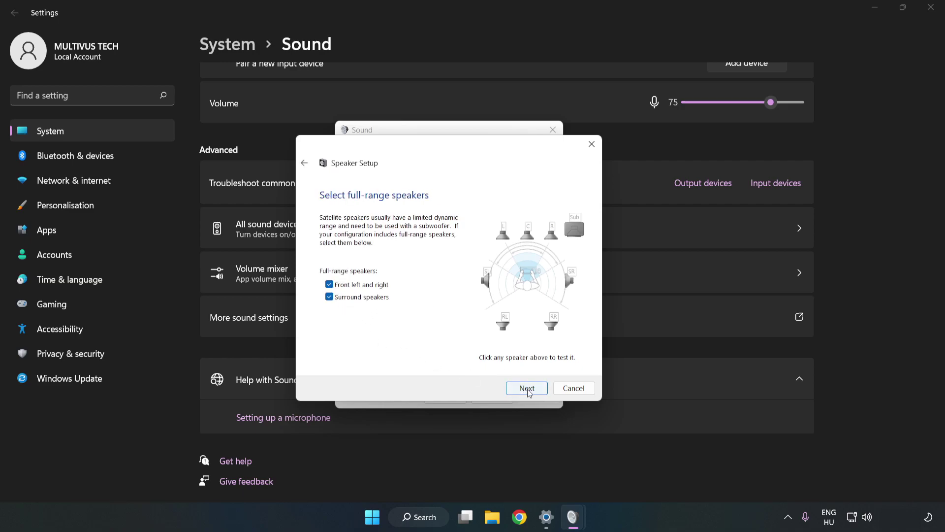
pyautogui.click(527, 389)
pyautogui.click(527, 389)
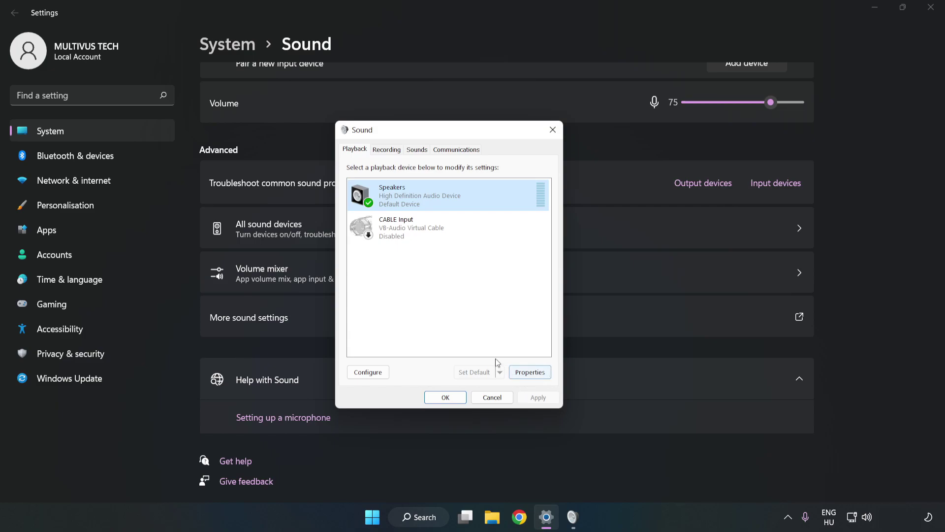
# Step: Turn on Disable all enhancements in the Speakers properties
pyautogui.click(537, 378)
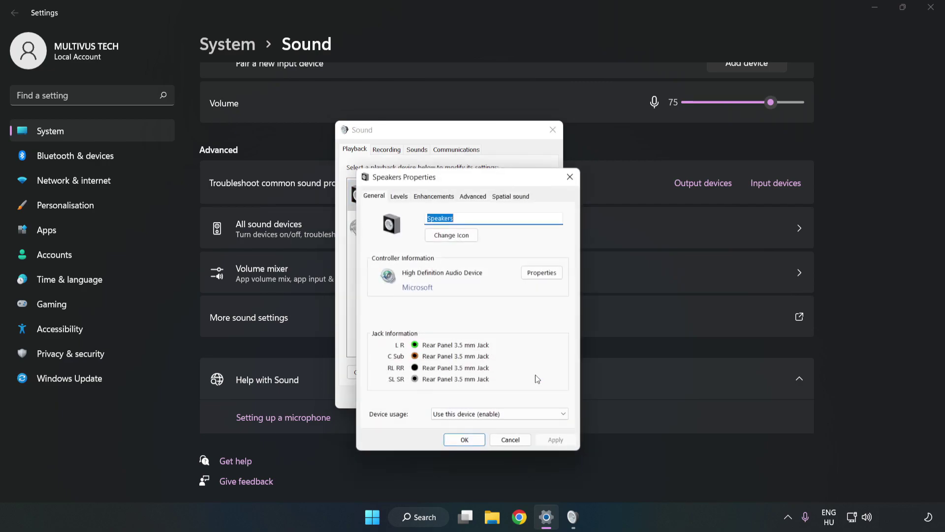
pyautogui.moveTo(468, 180); pyautogui.dragTo(450, 138)
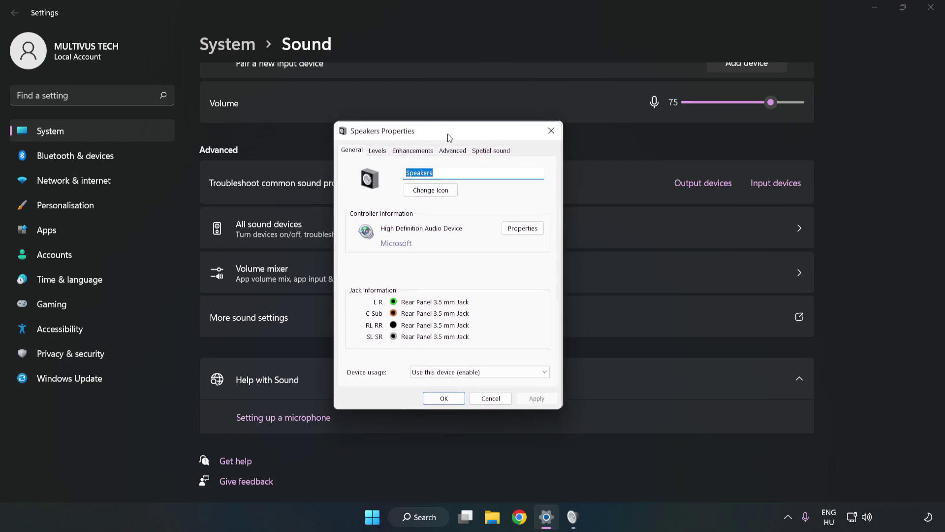
pyautogui.click(412, 151)
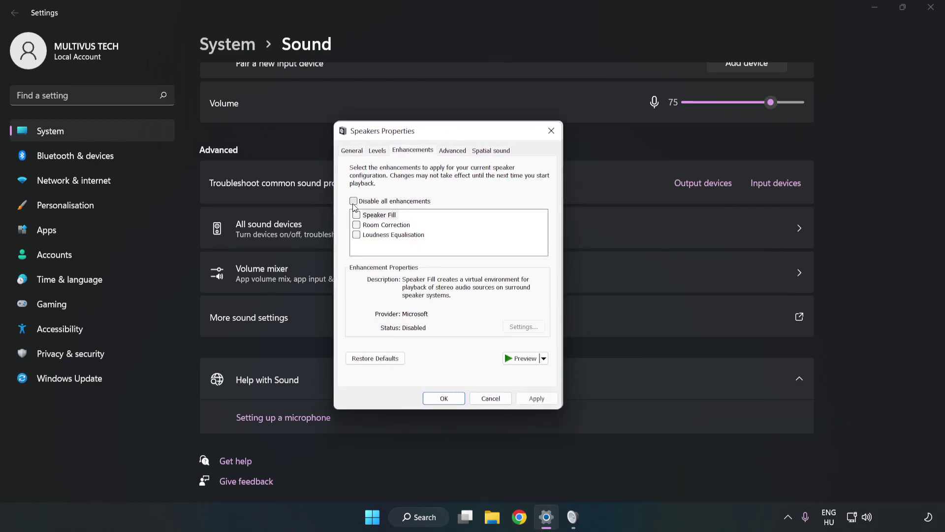
pyautogui.click(354, 201)
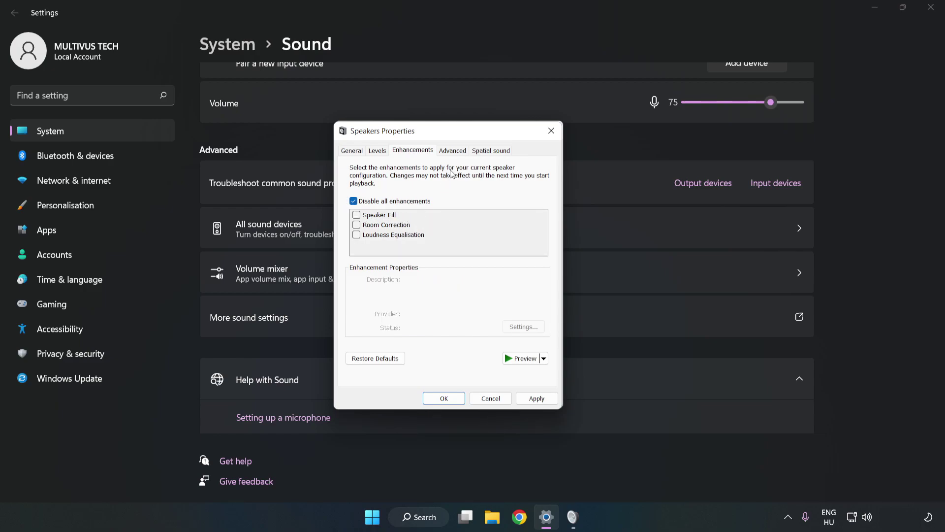
# Step: Keep 16 bit, 48000 Hz (DVD Quality) as default format, apply, and close the Sound dialogs
pyautogui.click(452, 152)
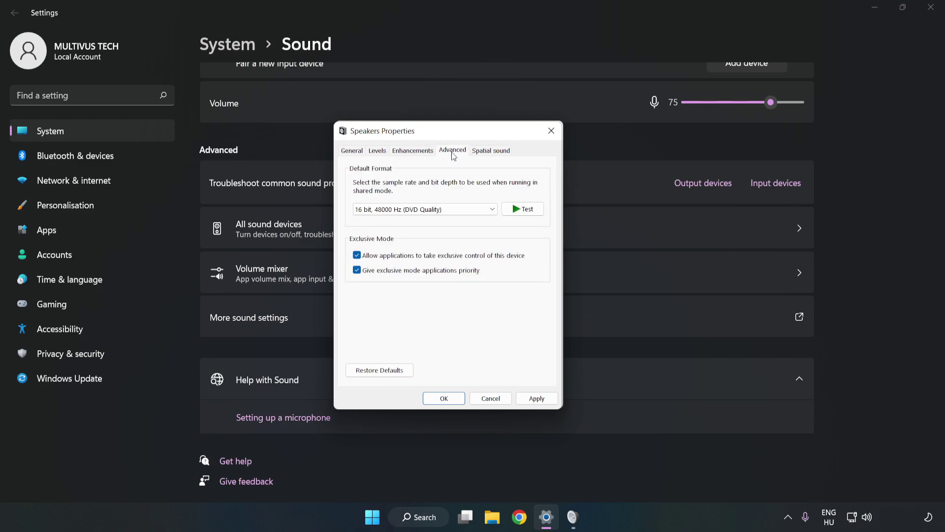
pyautogui.click(453, 209)
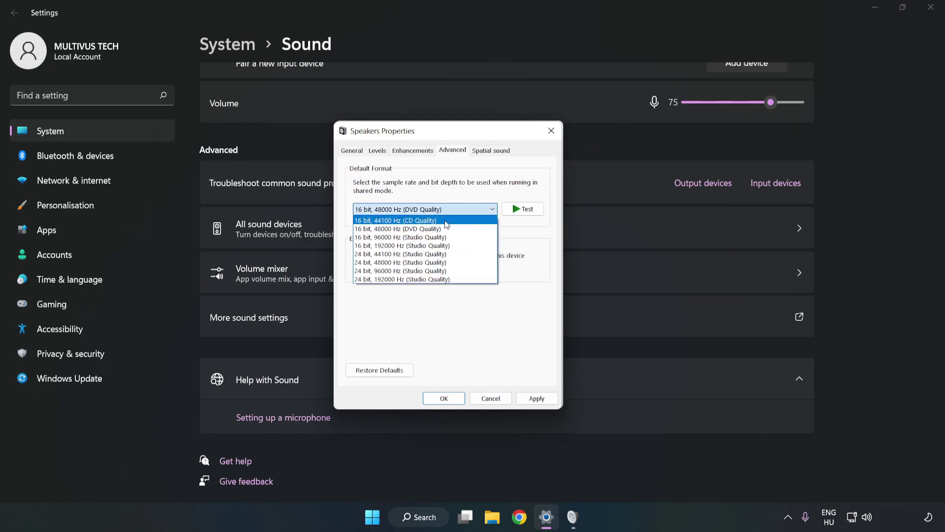
pyautogui.click(441, 229)
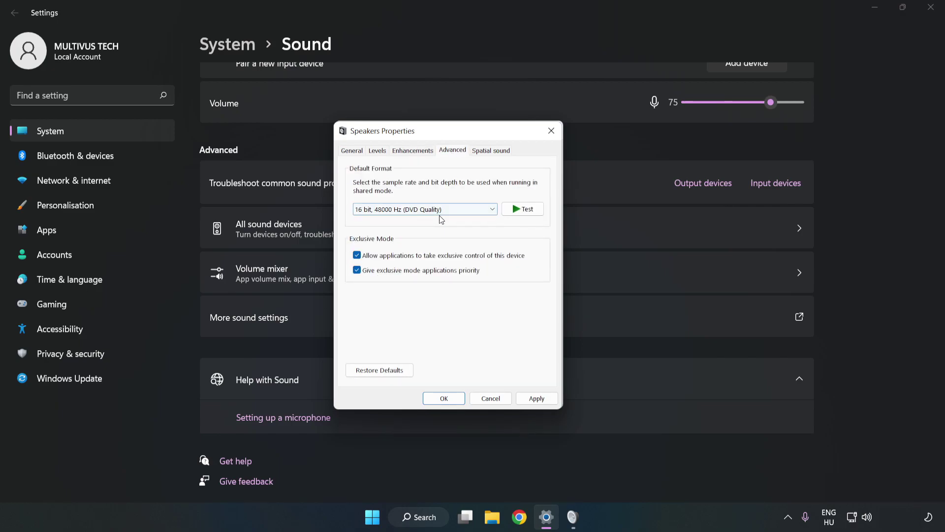
pyautogui.click(537, 398)
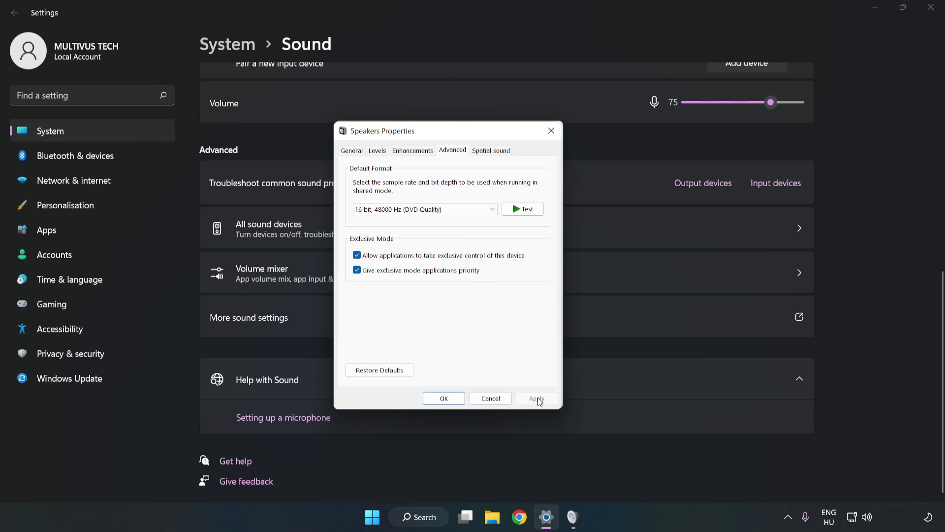
pyautogui.click(444, 399)
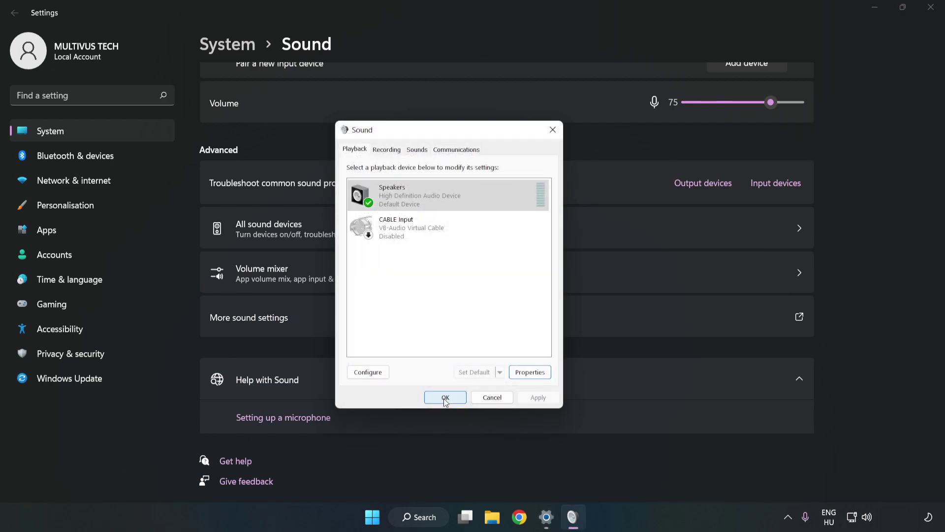
pyautogui.click(444, 397)
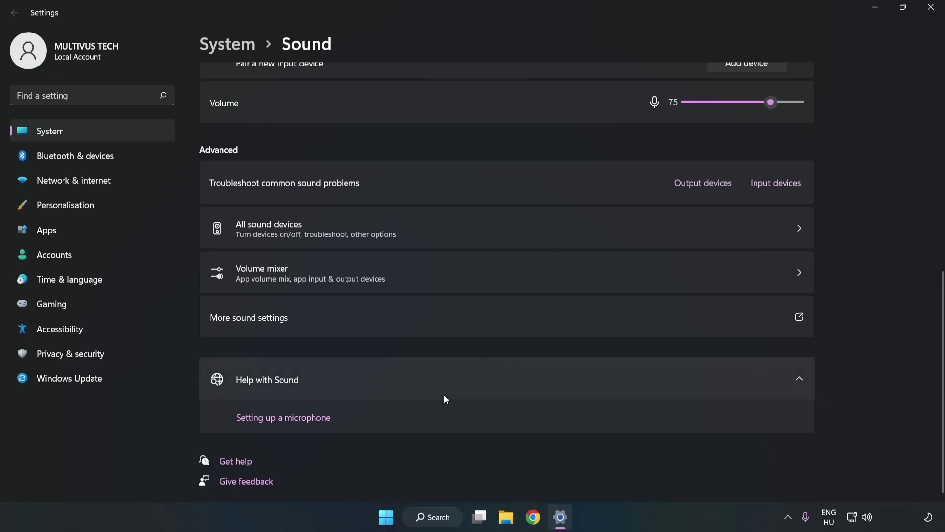
# Step: Close Settings and launch Device Manager from a Start search for "device manager"
pyautogui.click(924, 12)
pyautogui.click(400, 516)
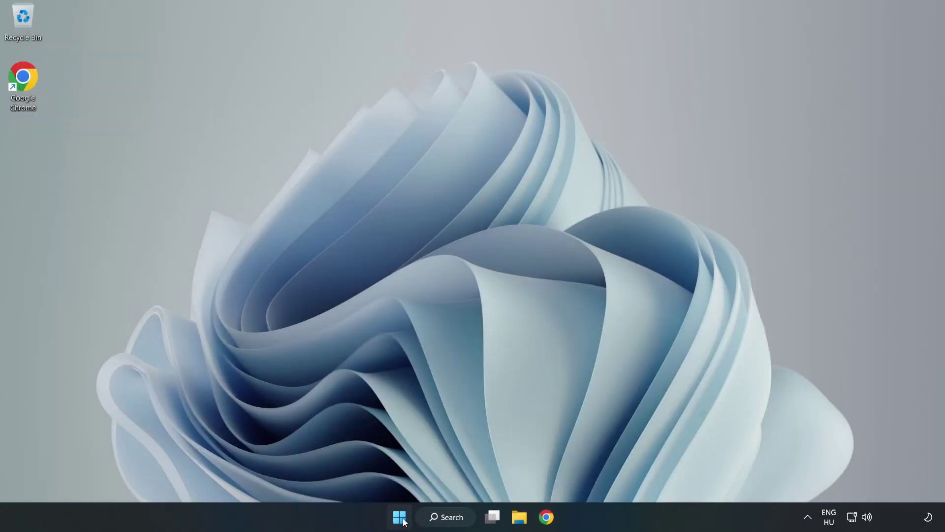
pyautogui.click(626, 475)
pyautogui.click(465, 519)
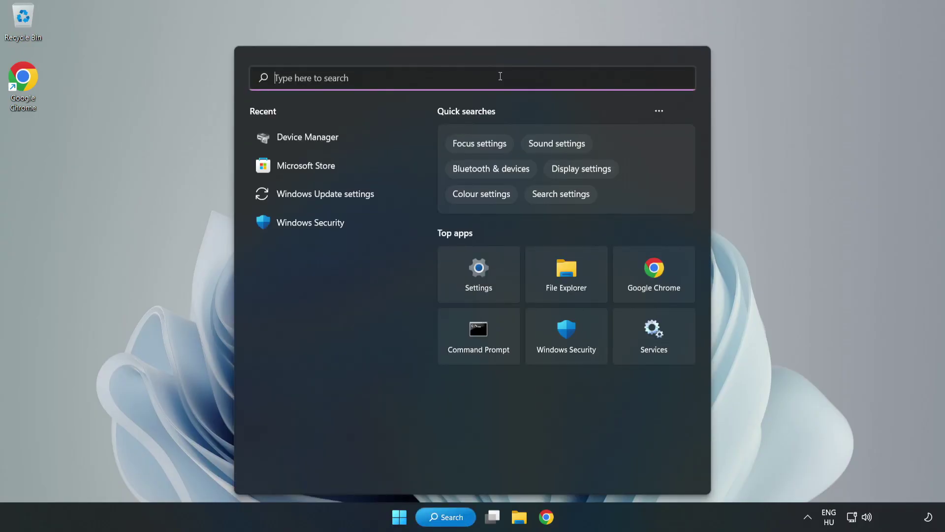
pyautogui.write('device mag')
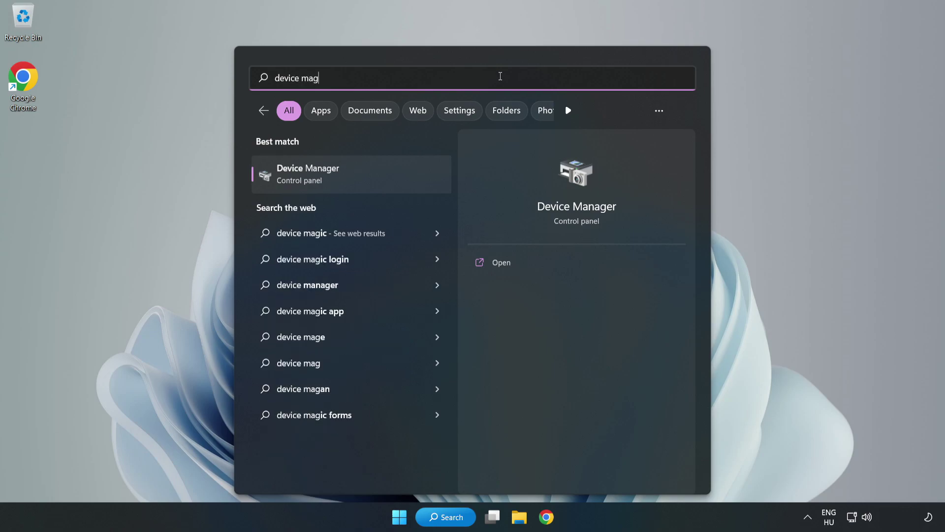
pyautogui.press('BackSpace')
pyautogui.write('nager')
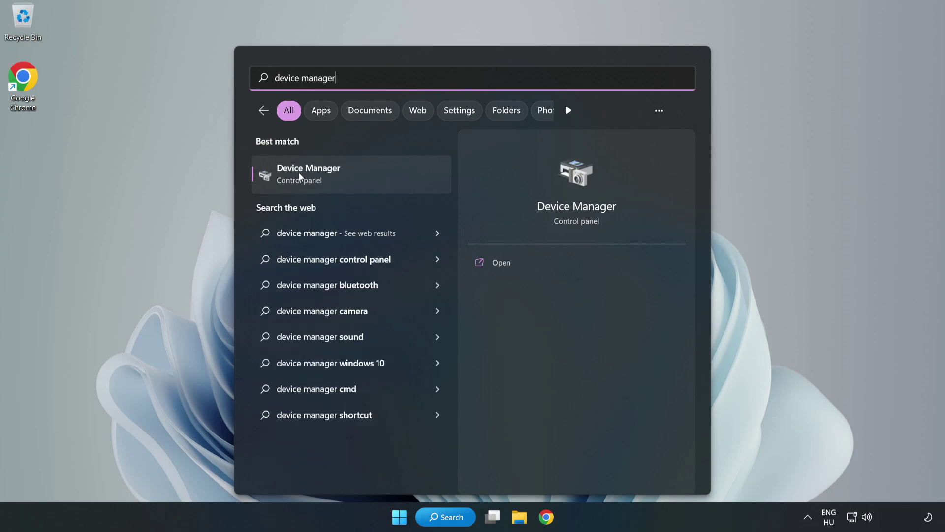
pyautogui.click(366, 174)
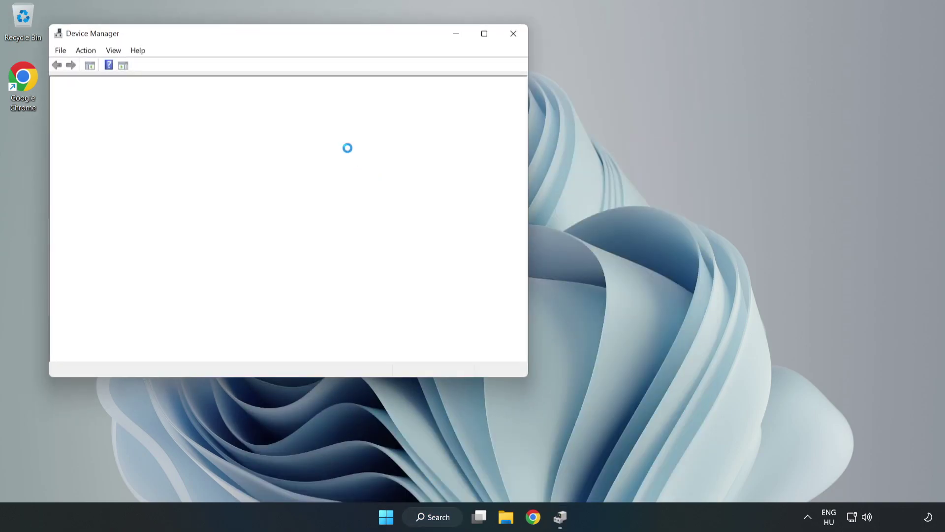
# Step: Expand Sound, video and game controllers and right-click High Definition Audio Device
pyautogui.moveTo(259, 37); pyautogui.dragTo(426, 75)
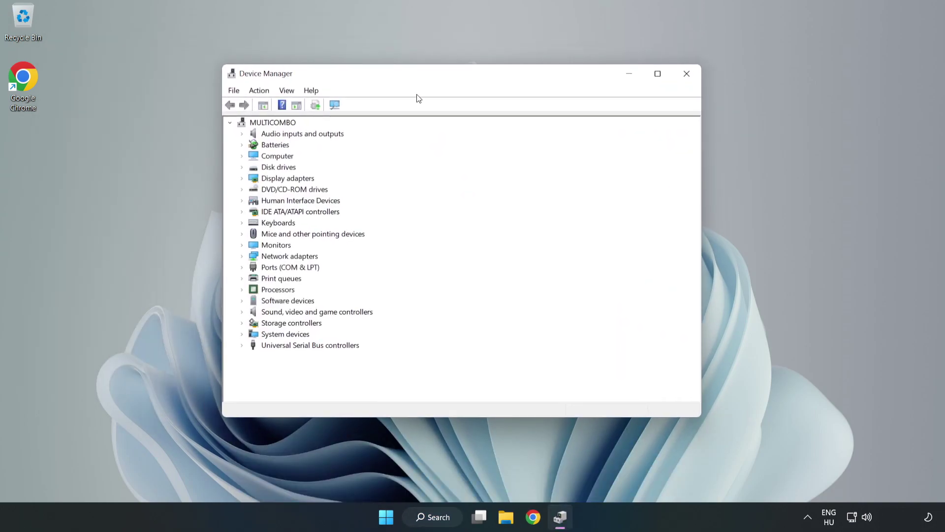
pyautogui.click(264, 313)
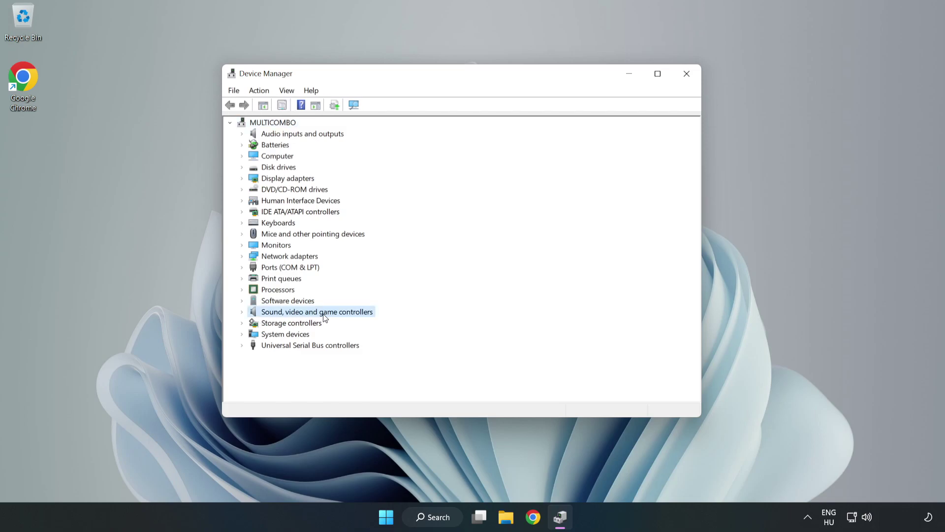
pyautogui.click(241, 313)
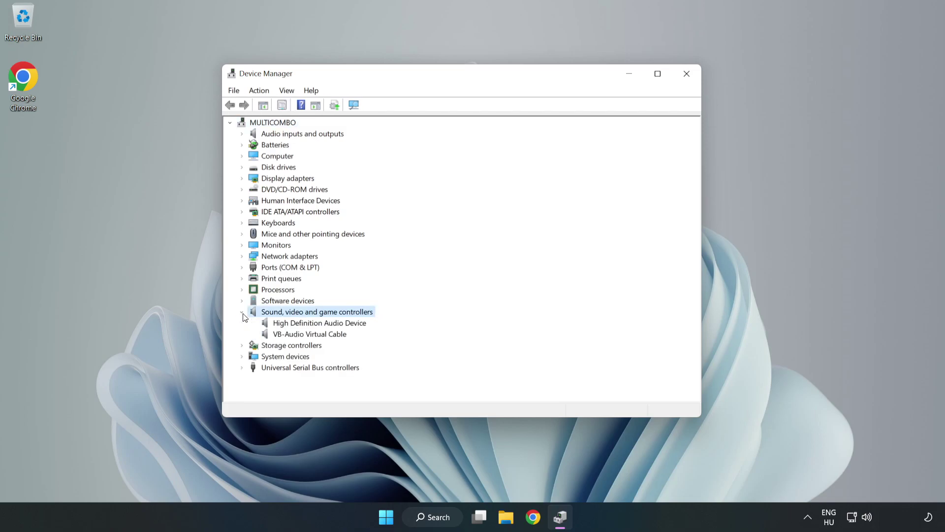
pyautogui.click(289, 323)
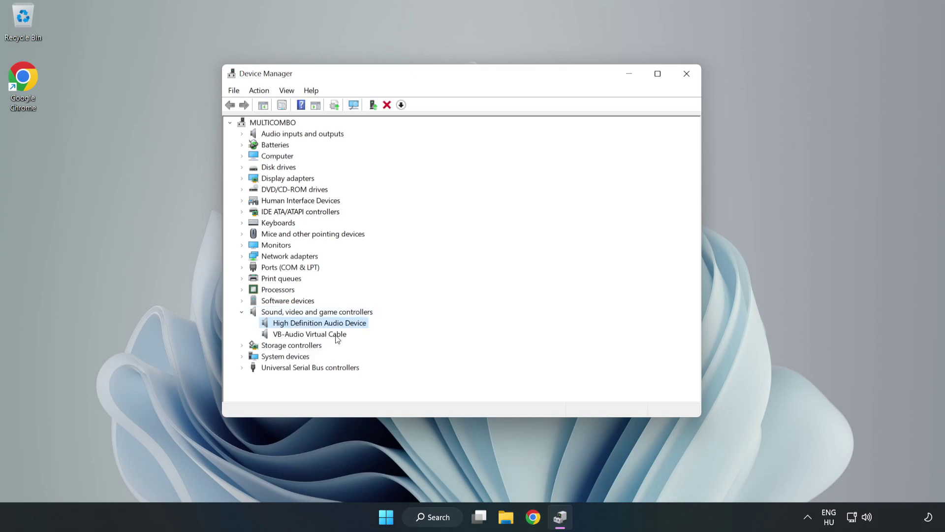
pyautogui.rightClick(349, 323)
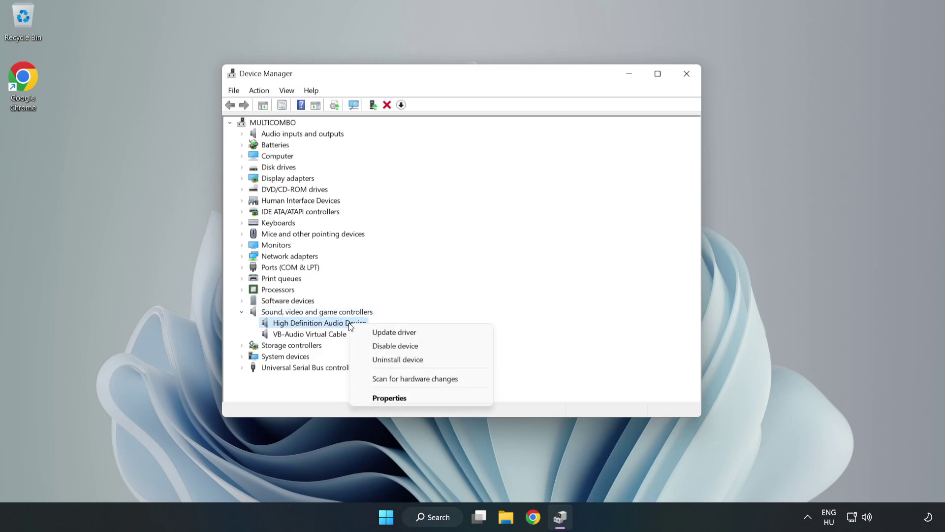
# Step: Reinstall the High Definition Audio Device driver from the local compatible list, accepting the warning
pyautogui.click(429, 333)
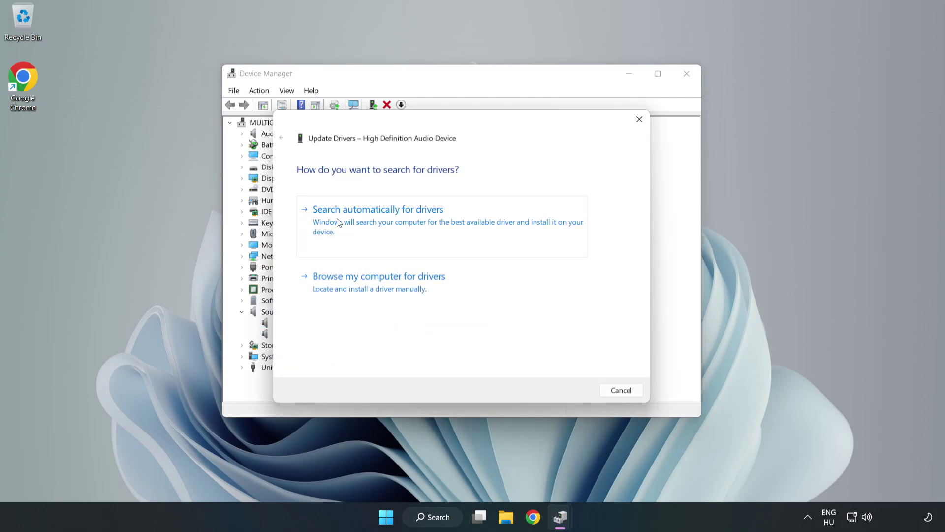
pyautogui.click(412, 289)
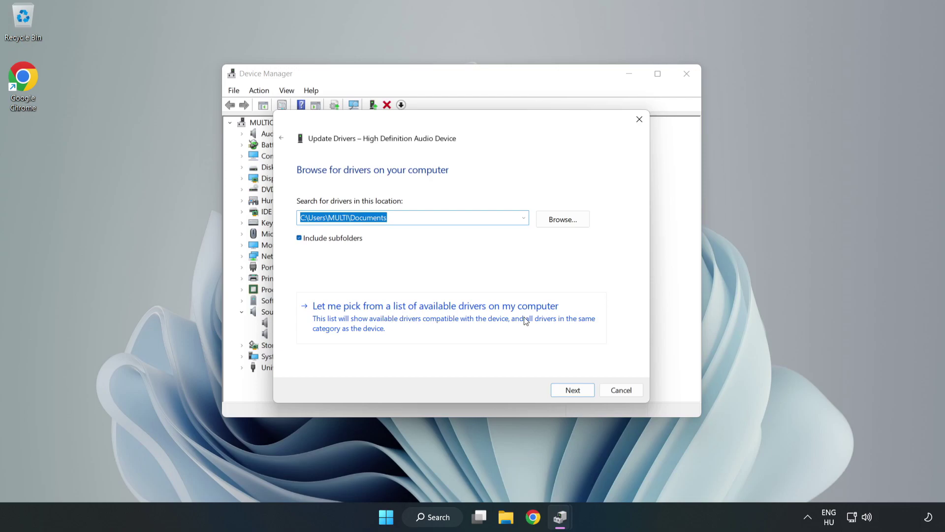
pyautogui.click(492, 325)
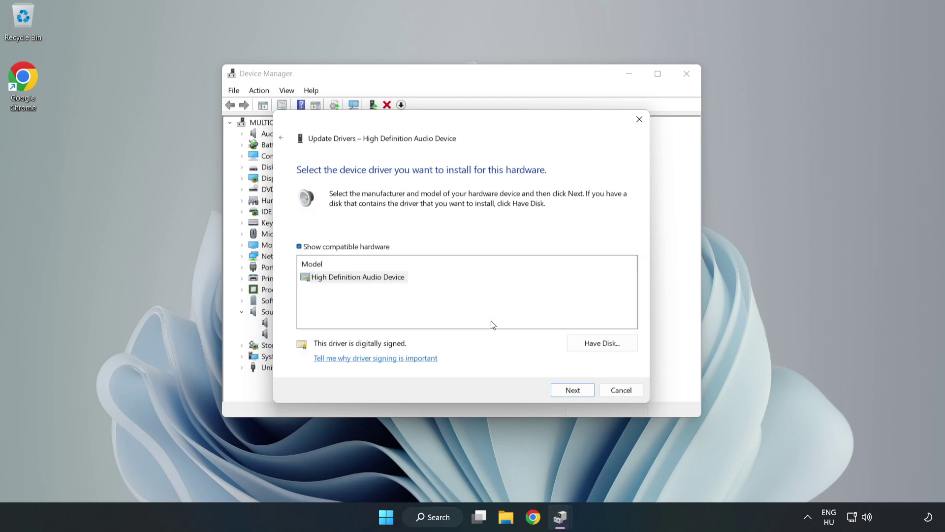
pyautogui.click(318, 278)
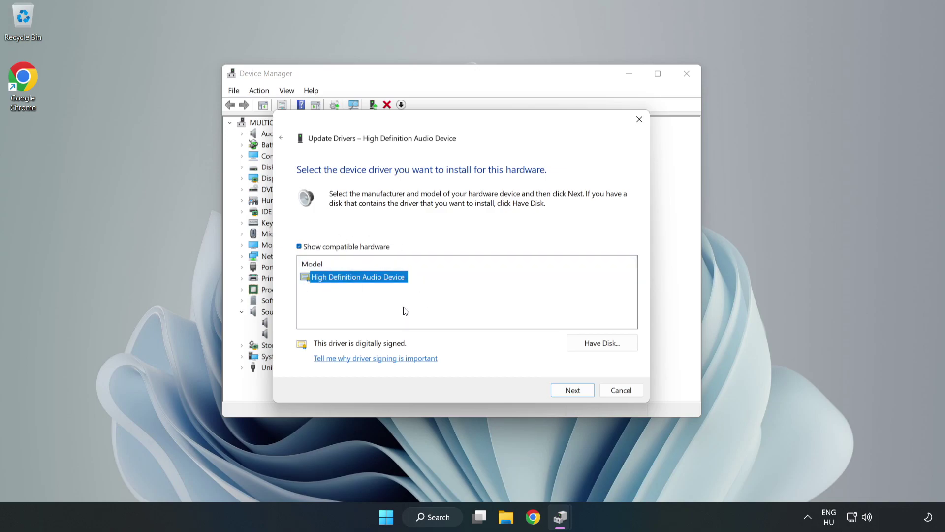
pyautogui.click(573, 391)
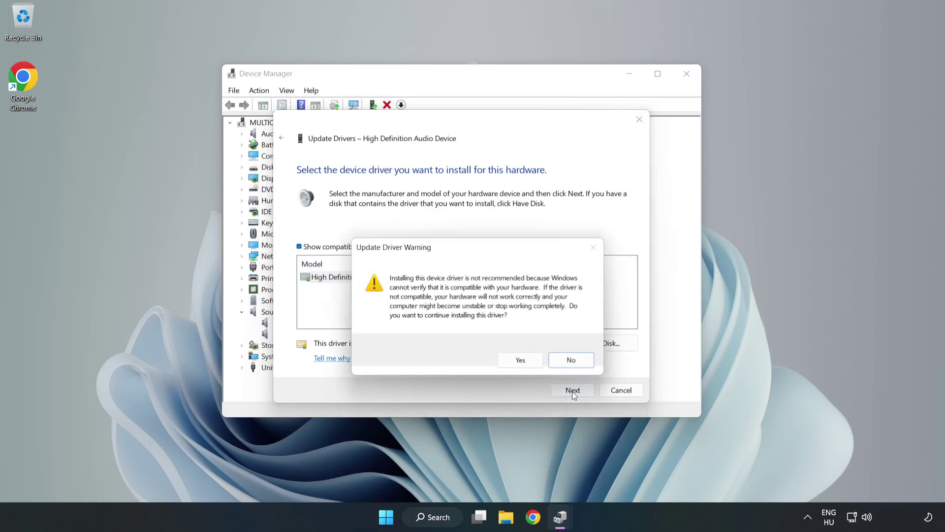
pyautogui.click(520, 360)
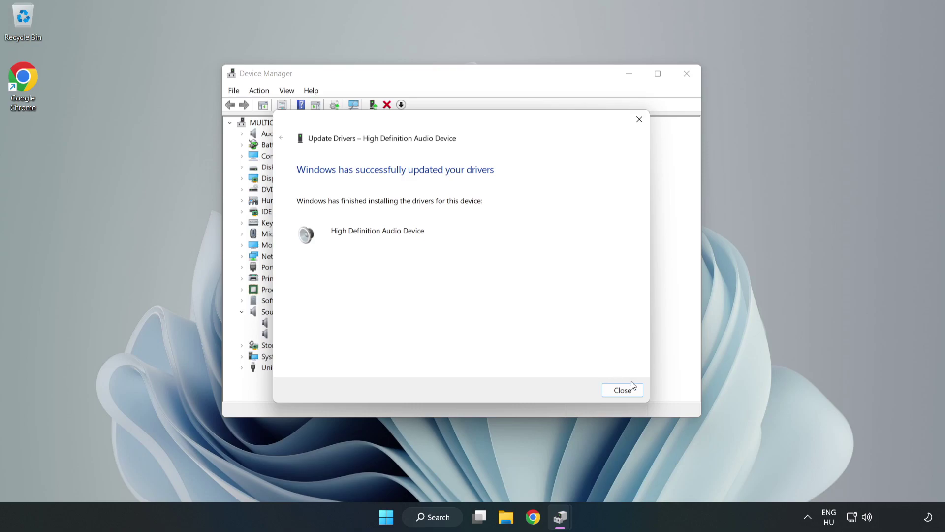
pyautogui.click(622, 390)
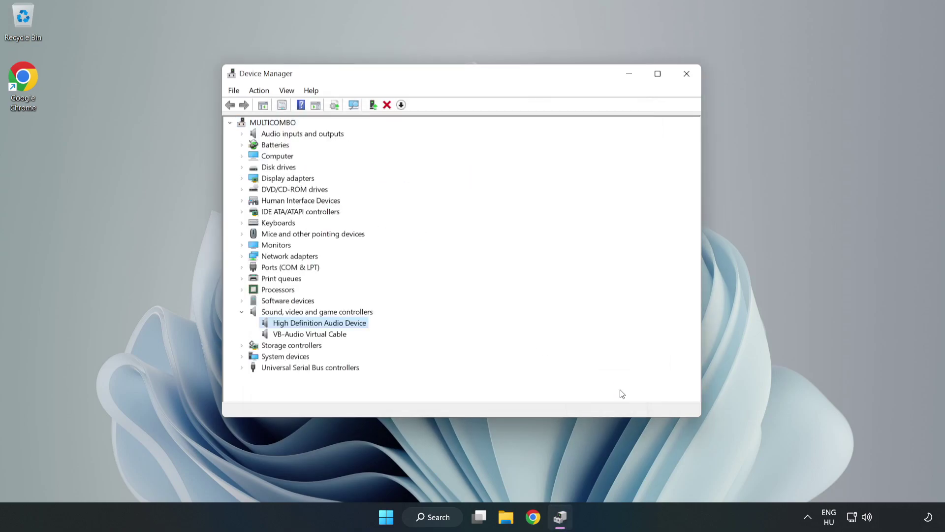
# Step: Close Device Manager and bring up the Start menu's power options
pyautogui.click(685, 75)
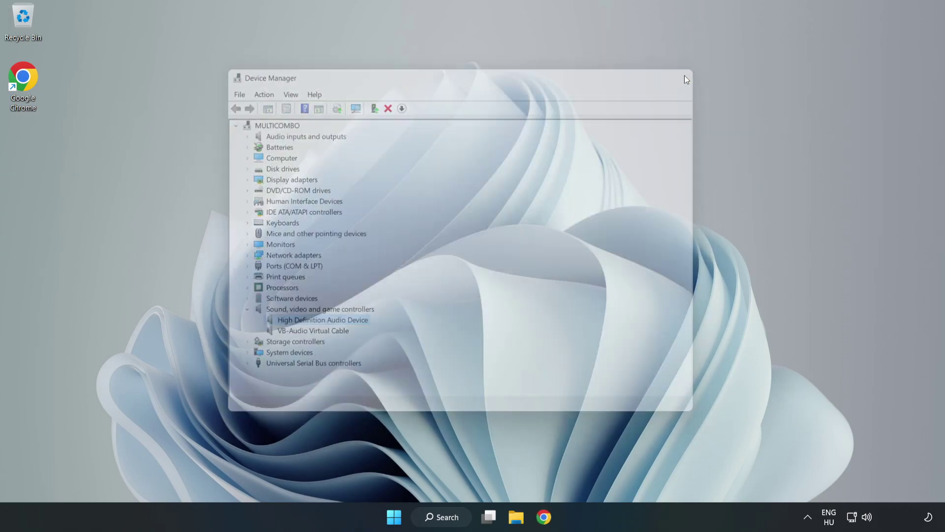
pyautogui.click(399, 516)
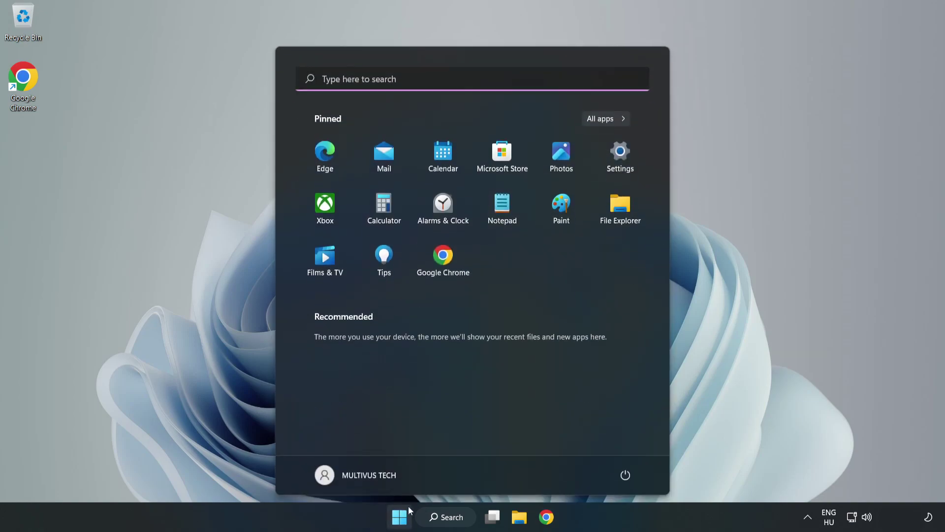
pyautogui.click(624, 473)
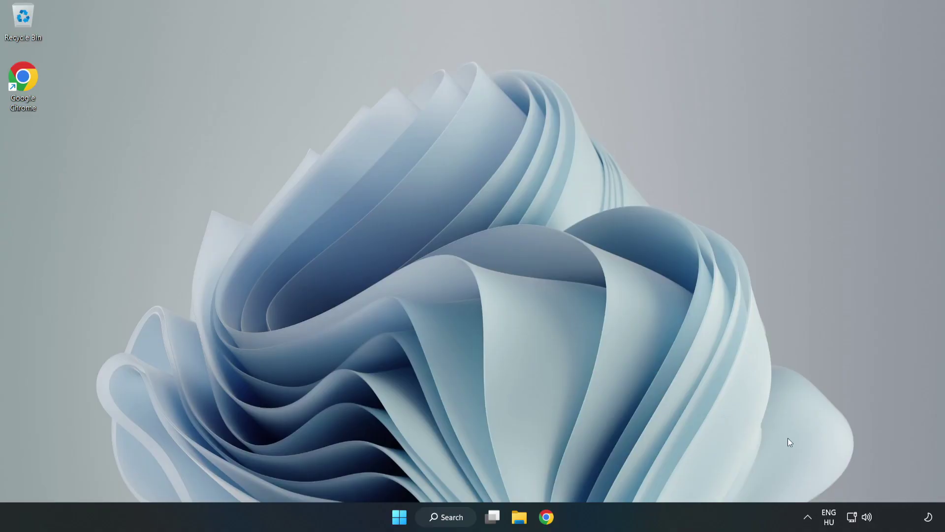
# Step: Launch the Playing Audio troubleshooter from the taskbar speaker icon's Troubleshoot sound problems option
pyautogui.rightClick(869, 518)
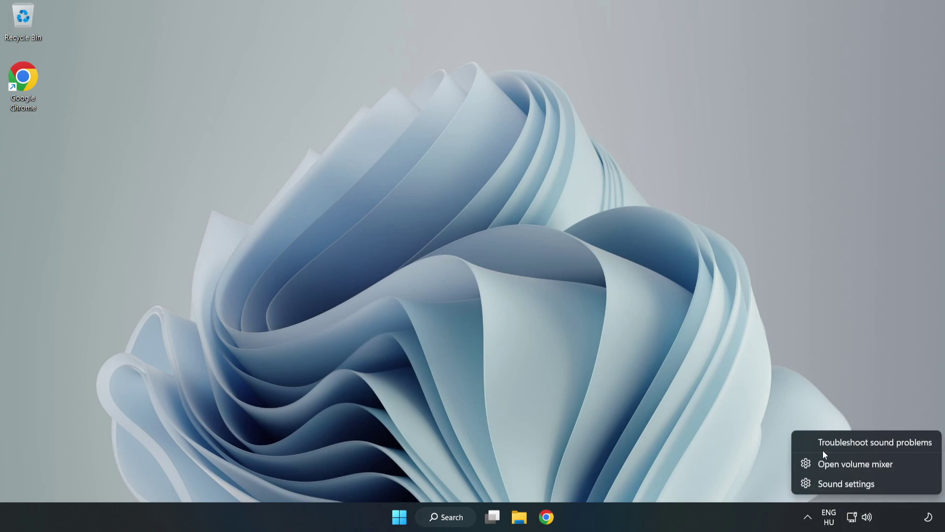
pyautogui.click(855, 442)
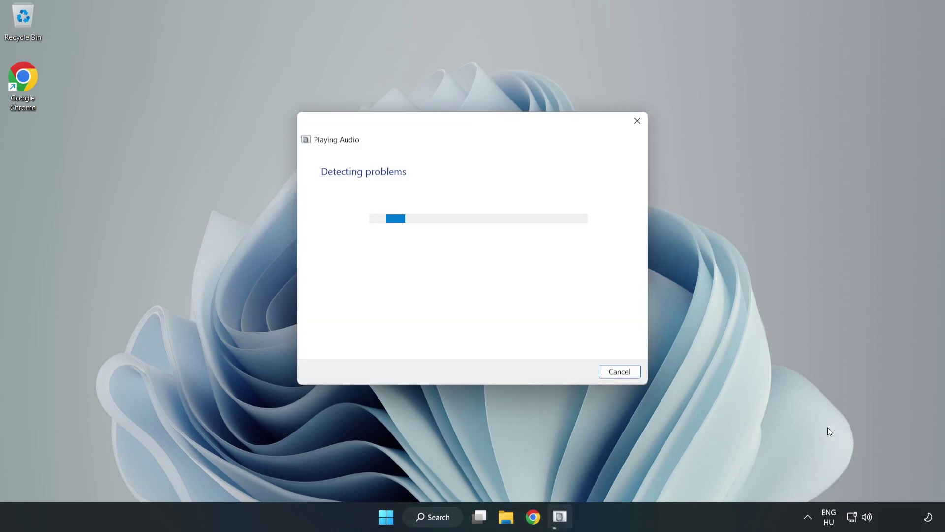